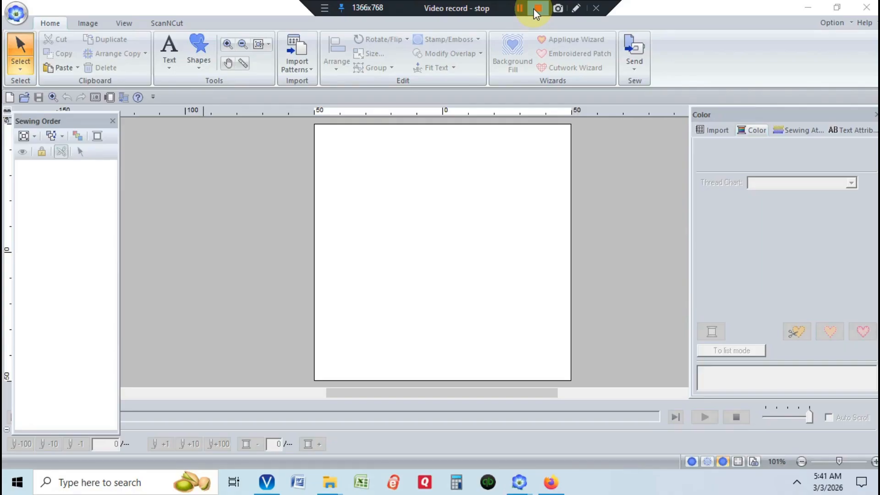
- Open the image tulip.bmp from the Tutorial_6 folder
left_click(86, 24)
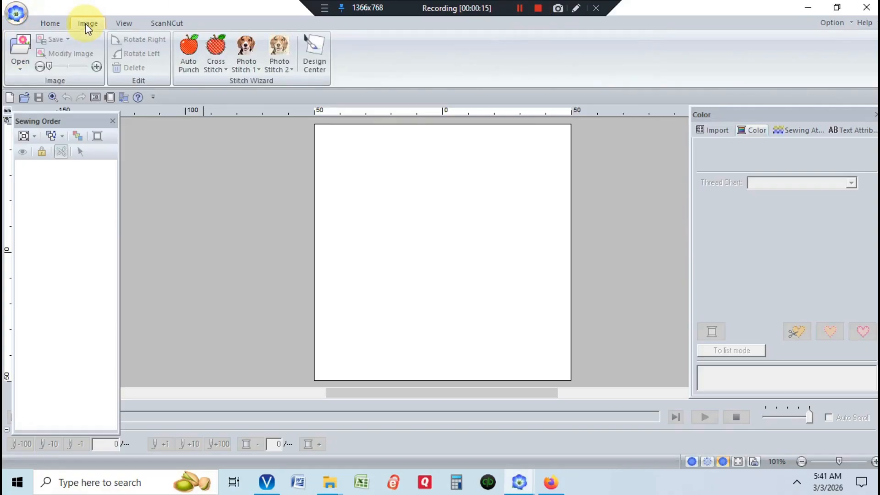
left_click(21, 58)
left_click(35, 92)
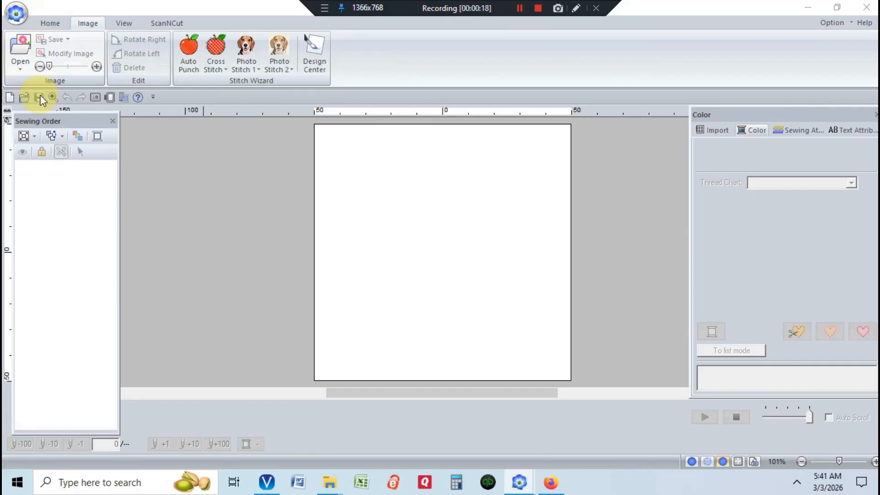
left_click(446, 129)
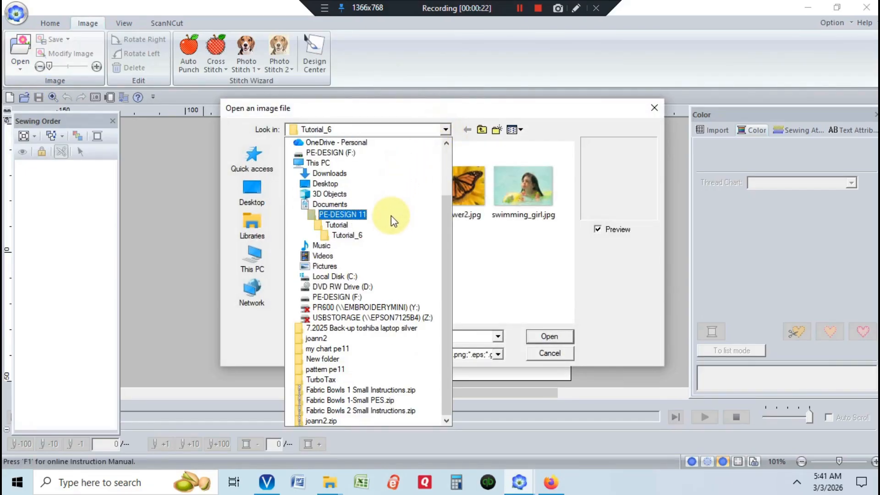
left_click(372, 235)
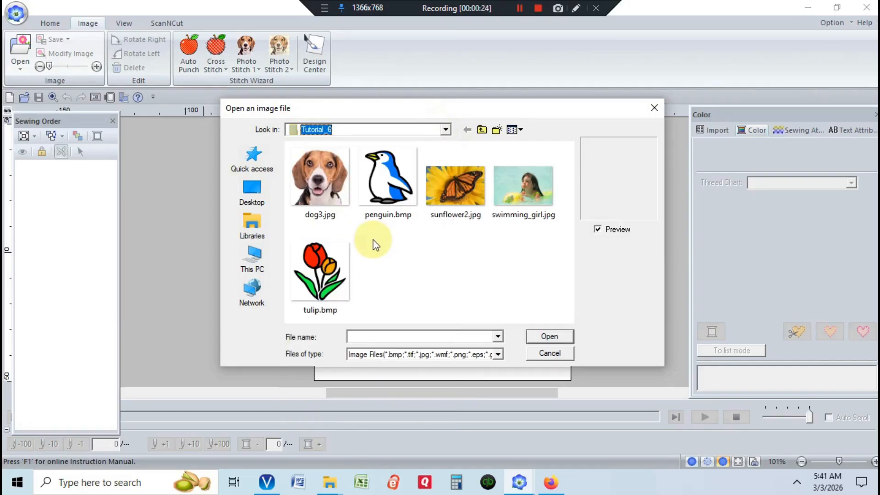
left_click(307, 287)
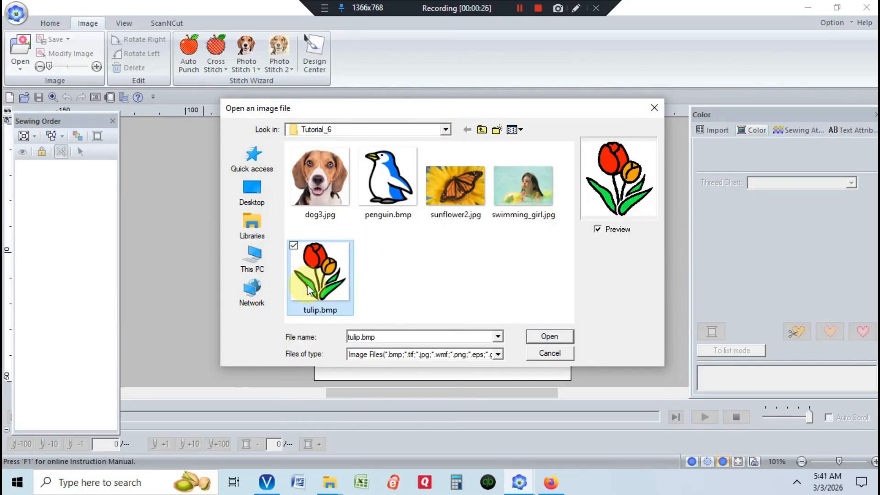
left_click(546, 334)
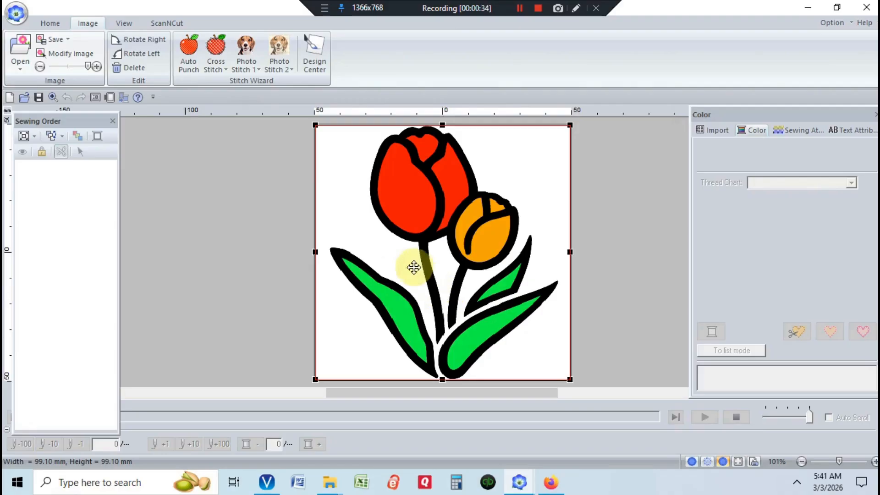
- Start the Cross Stitch wizard in Color mode
left_click(216, 57)
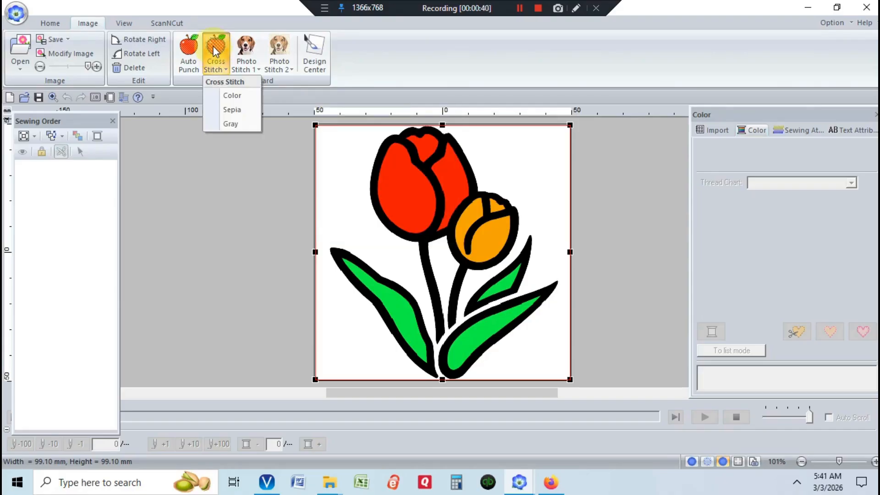
left_click(232, 114)
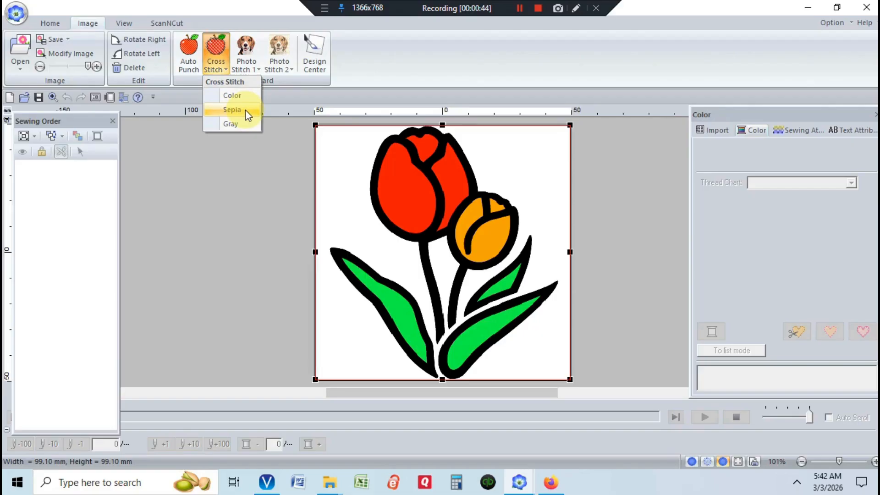
left_click(244, 95)
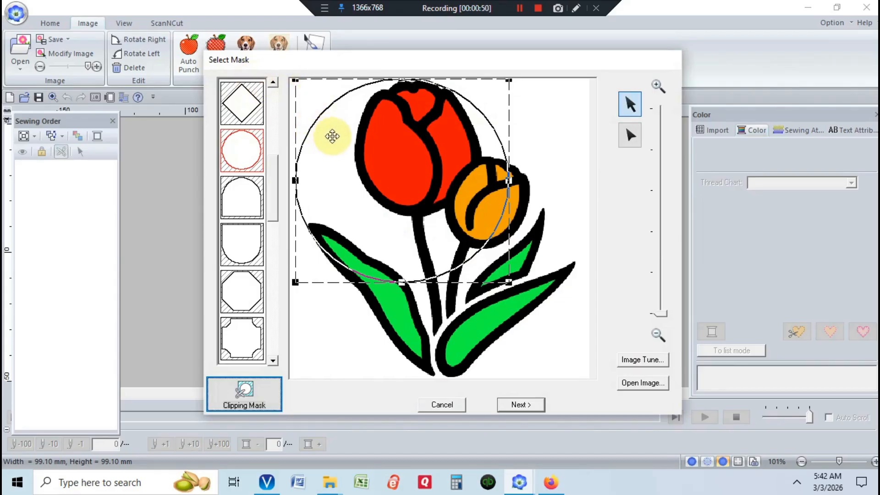
- Browse the mask shapes and choose the arch-shaped mask for the image
left_click(245, 188)
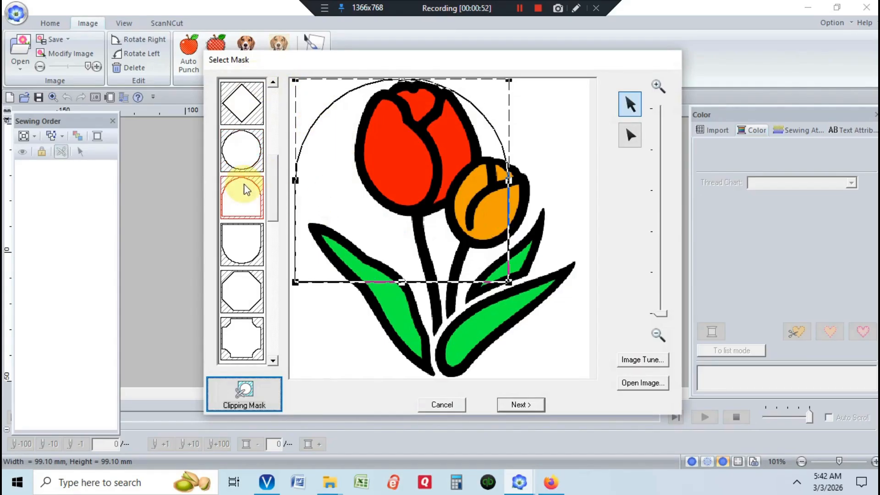
left_click(241, 286)
left_click(244, 337)
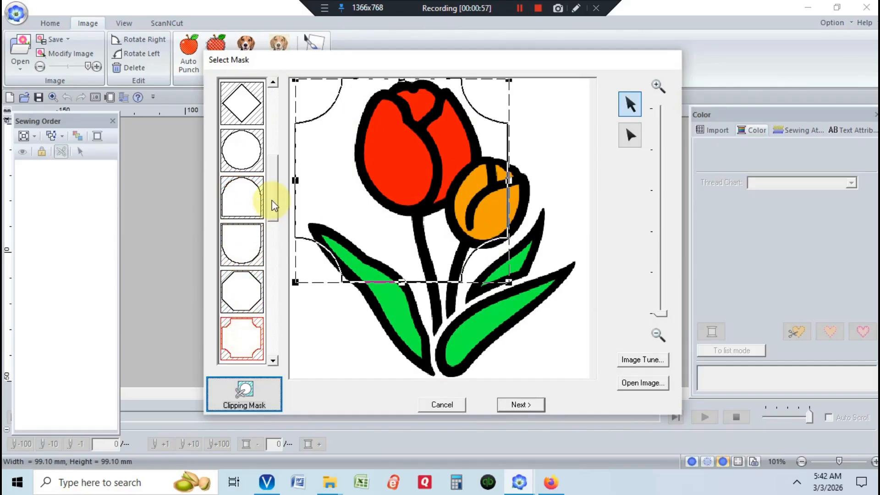
left_click_drag(274, 212, 268, 284)
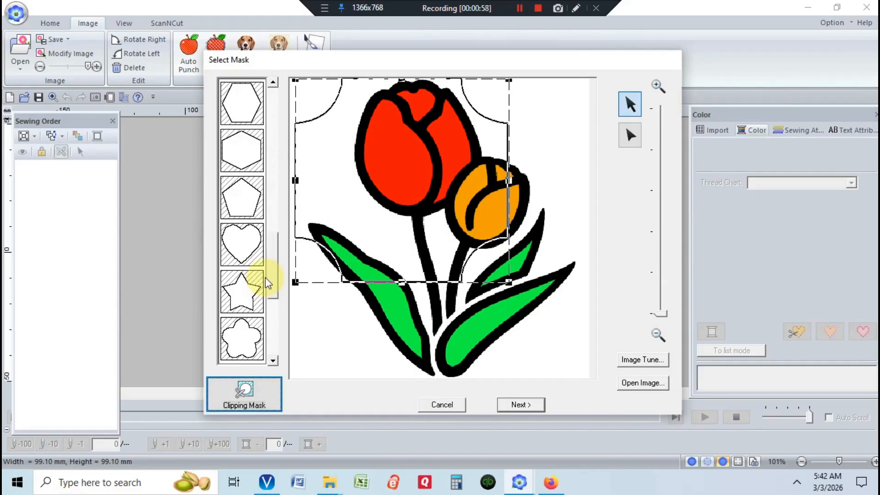
left_click(273, 305)
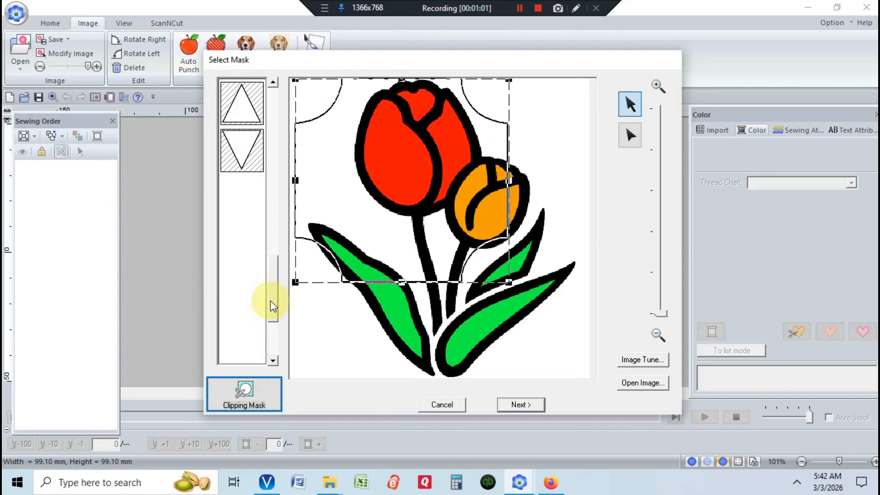
left_click(273, 83)
left_click(273, 83)
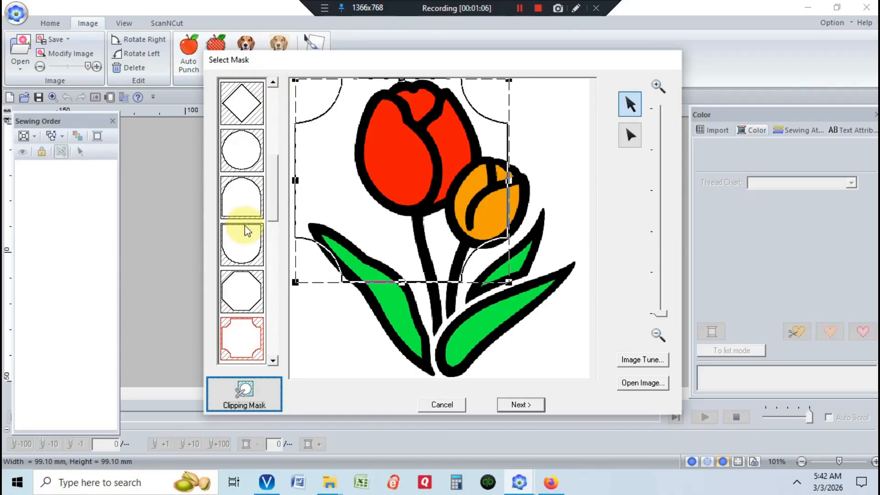
left_click(240, 197)
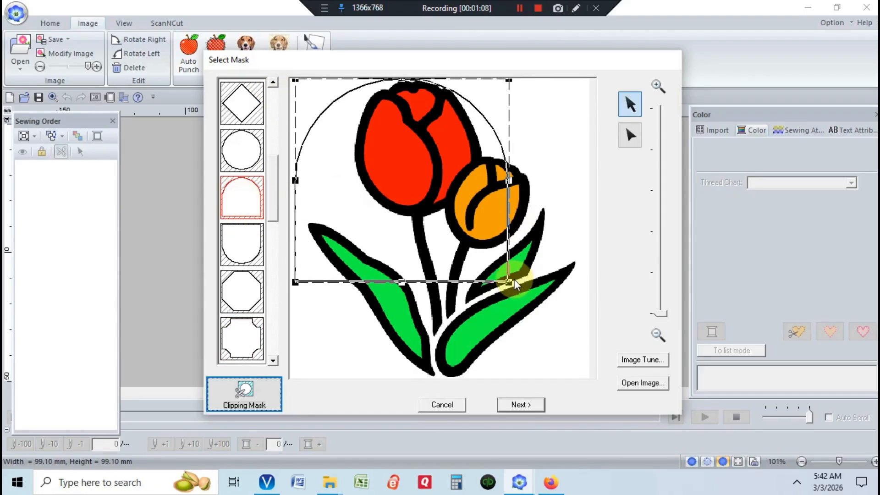
- Resize and position the arch mask so it covers the whole tulip image
left_click_drag(509, 282, 608, 379)
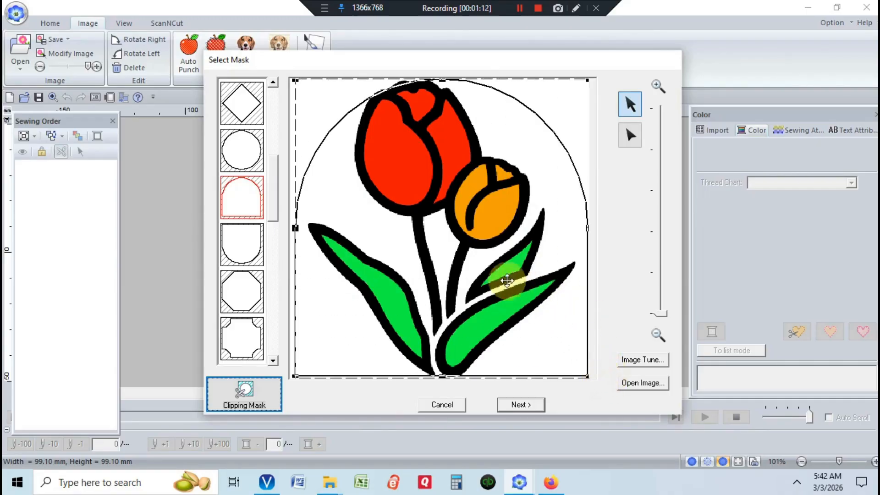
left_click_drag(485, 220, 482, 221)
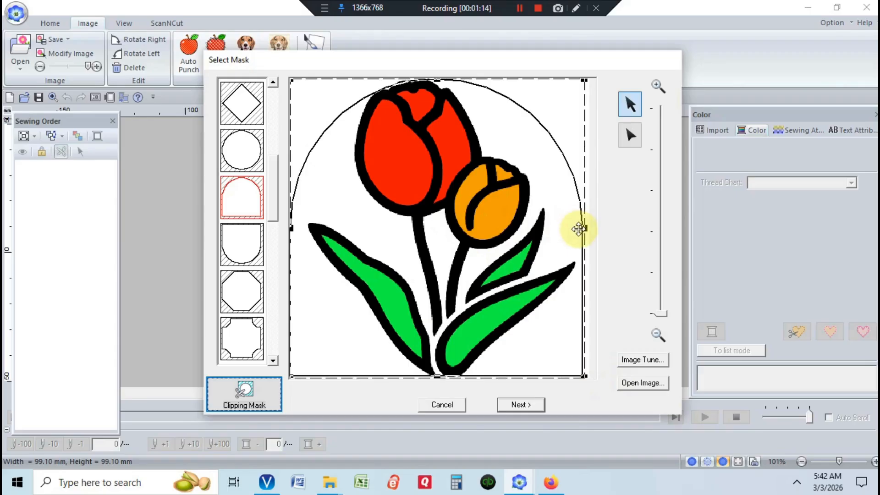
left_click_drag(584, 228, 562, 228)
mouse_move(452, 227)
left_mouse_down()
mouse_move(469, 225)
mouse_move(454, 220)
left_mouse_up()
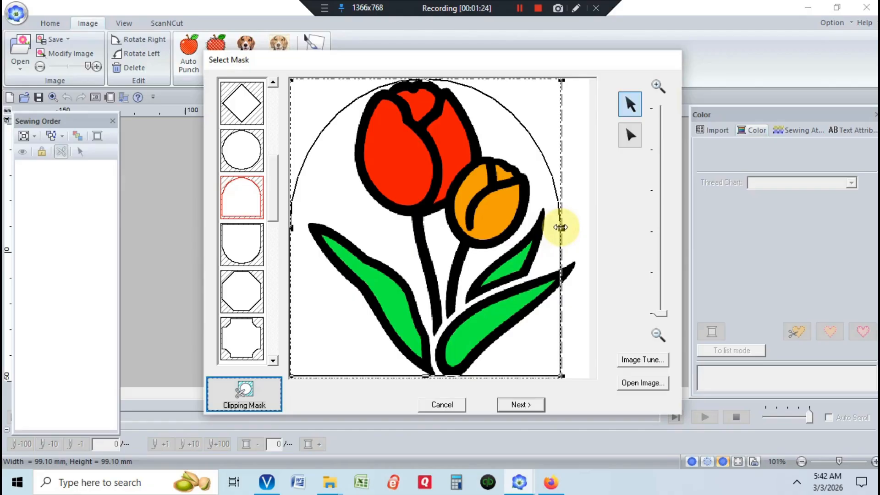
left_click_drag(560, 227, 587, 226)
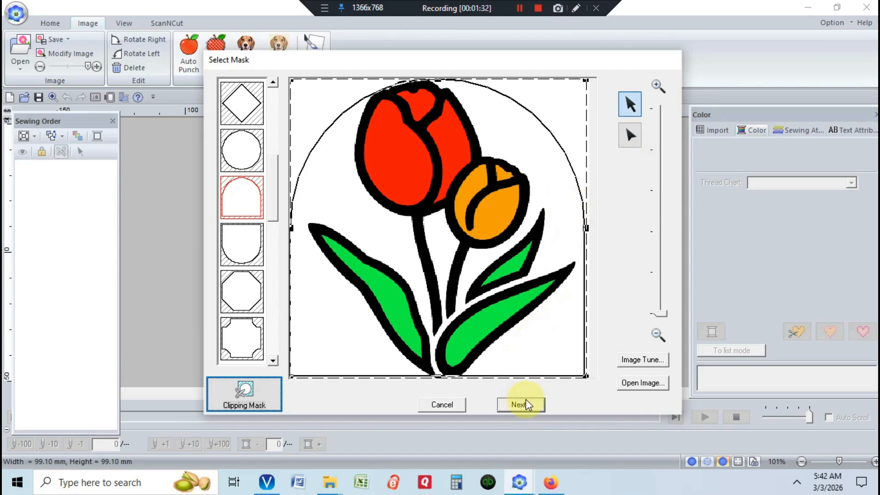
- Open the Image Tune settings, cancel them, and proceed to the mask check page
left_click(631, 362)
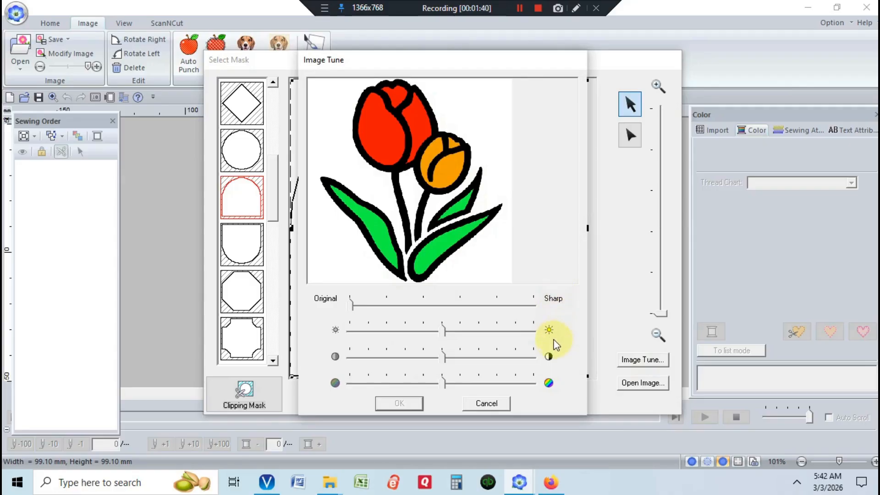
left_click(496, 406)
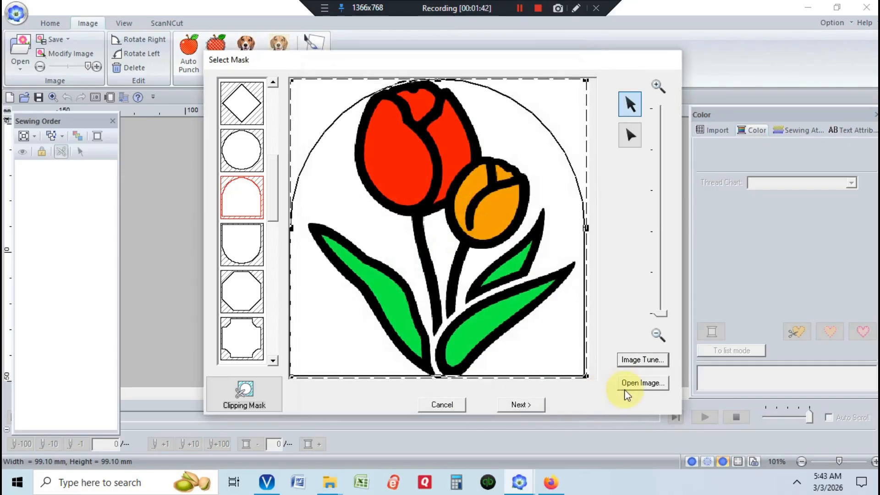
left_click(521, 404)
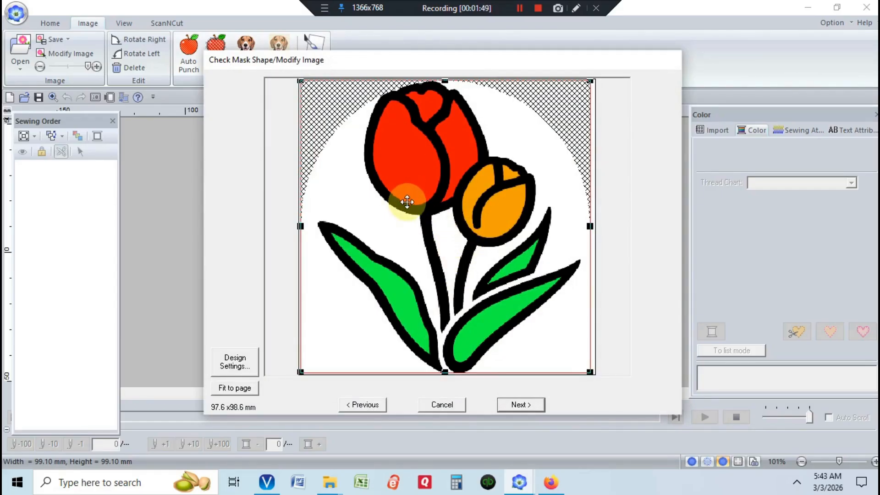
- Fit the masked image to the page and continue to the cross stitch parameters
left_click(235, 366)
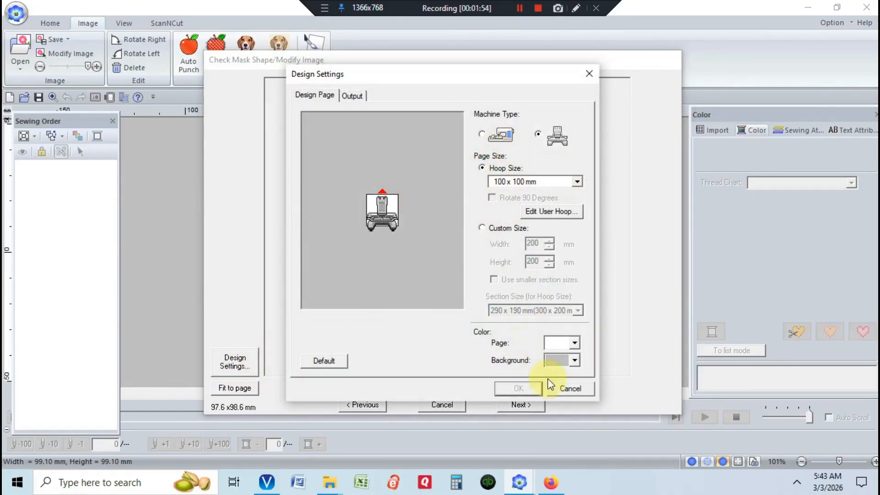
left_click(568, 390)
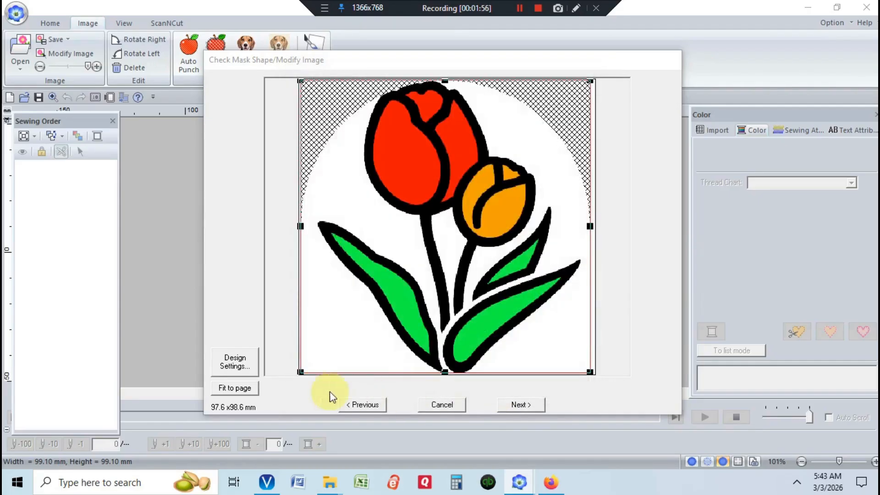
left_click(241, 387)
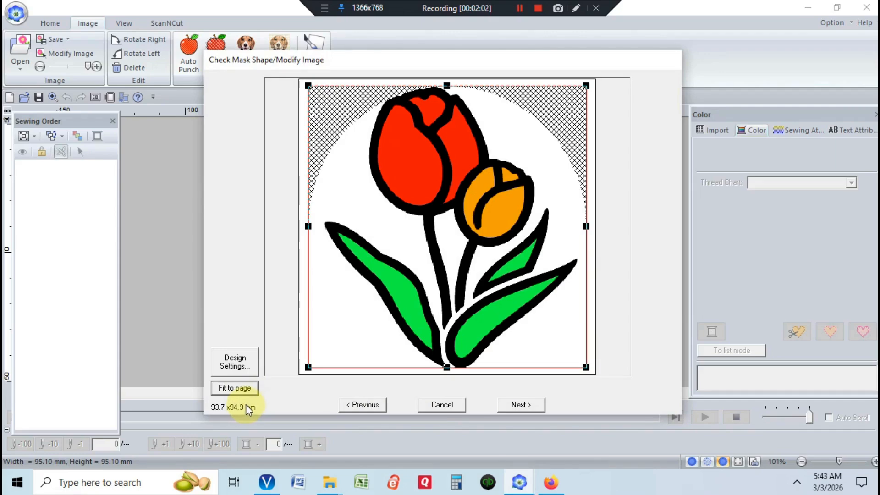
left_click(519, 404)
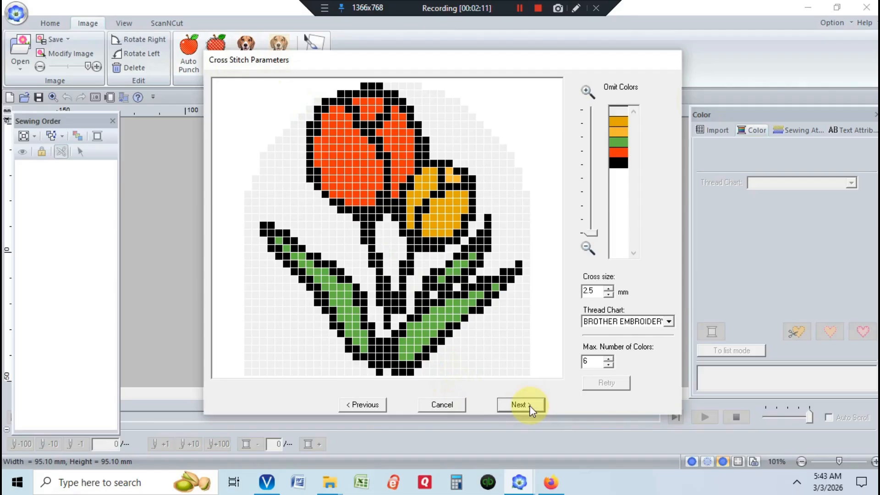
- Try omitting each of the six thread colors, then include them all again
left_click(624, 110)
left_click(621, 121)
left_click(622, 132)
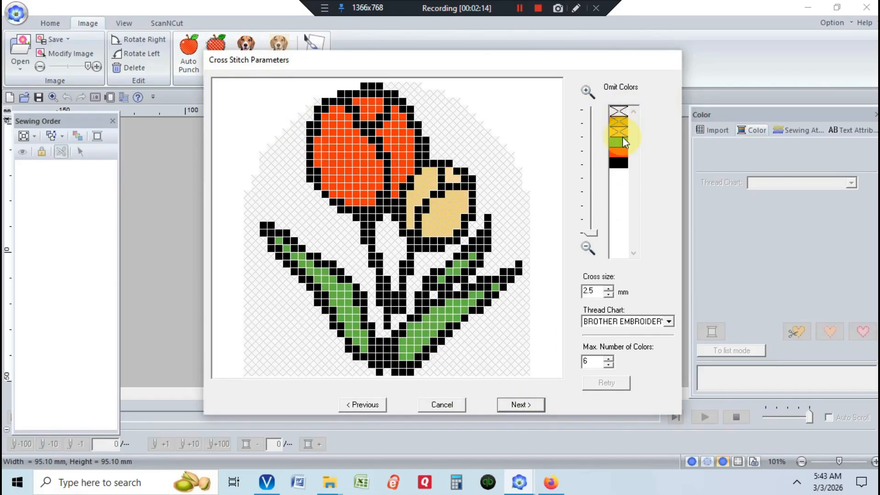
left_click(622, 141)
left_click(622, 151)
left_click(621, 163)
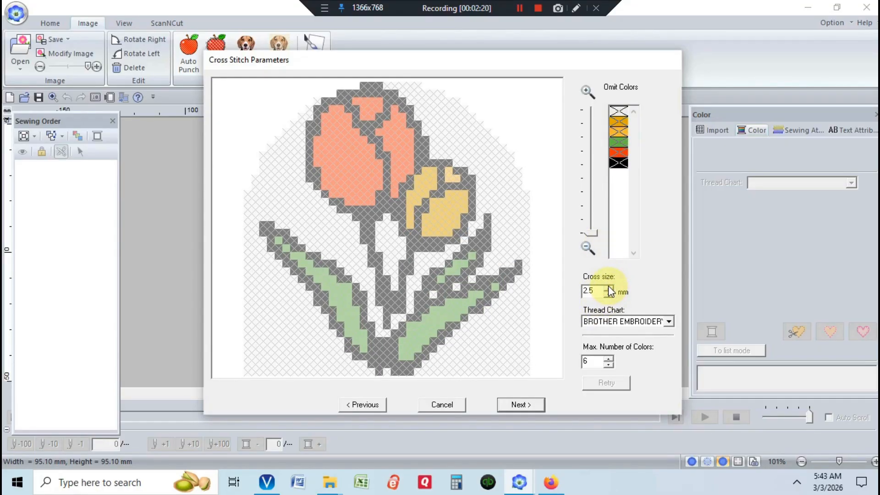
left_click(618, 160)
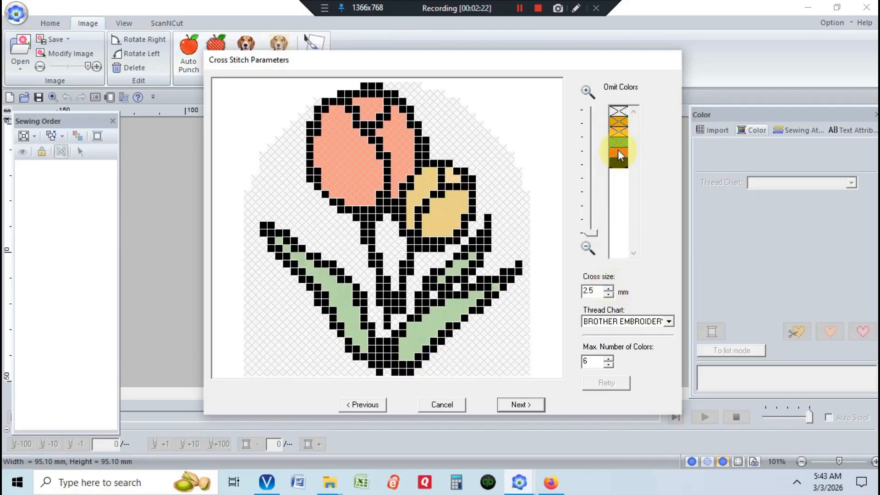
left_click(618, 152)
left_click(618, 141)
left_click(618, 131)
left_click(618, 122)
left_click(619, 111)
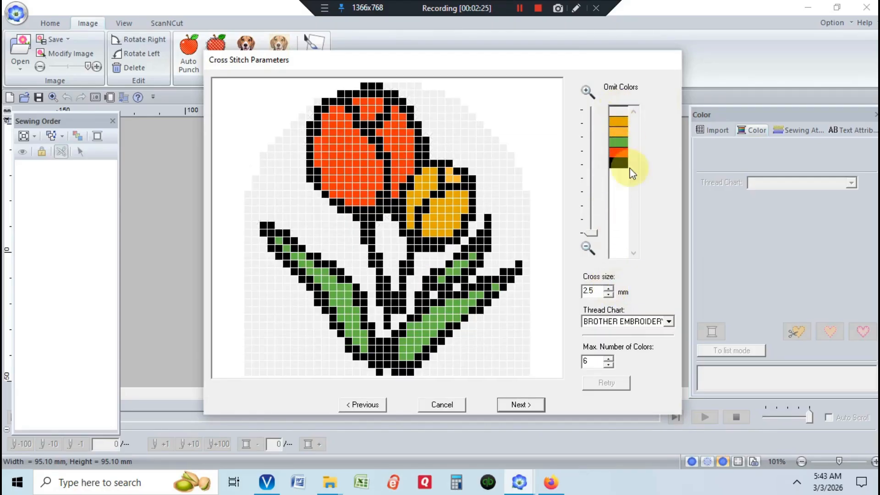
- Set the cross size to 3.0 mm and continue to the cross stitch editing page
left_click(609, 287)
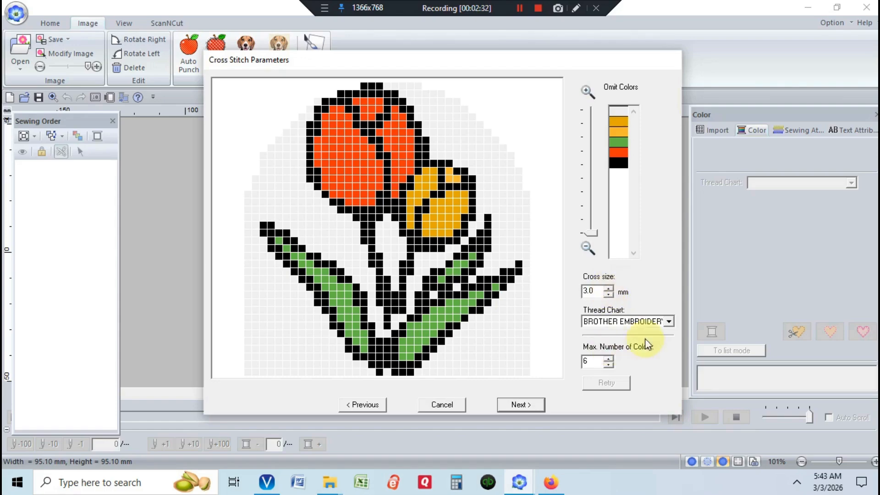
left_click(669, 321)
left_click(670, 322)
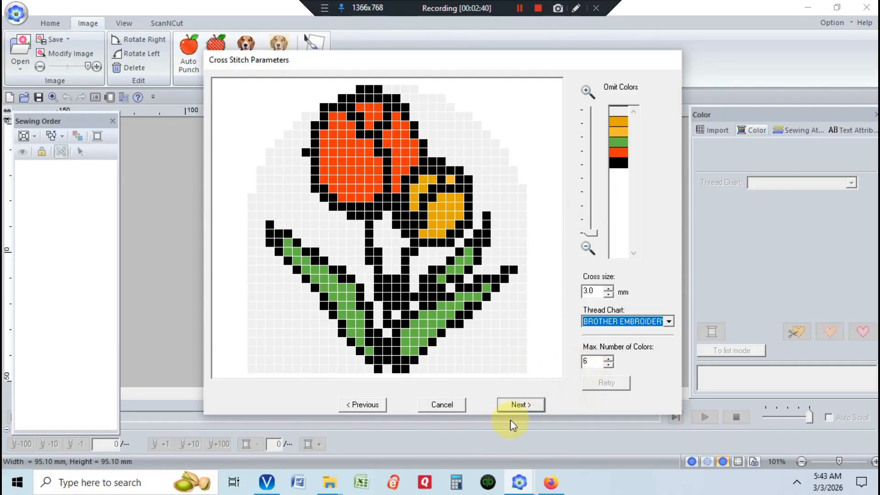
left_click(519, 405)
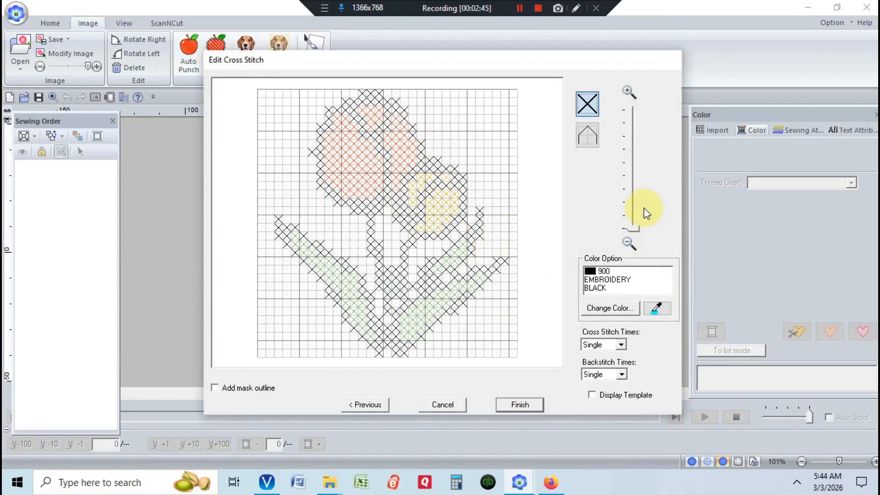
- Select the backstitch tool, then switch back to the full cross stitch tool
mouse_move(635, 232)
left_mouse_down()
mouse_move(633, 180)
mouse_move(638, 235)
left_mouse_up()
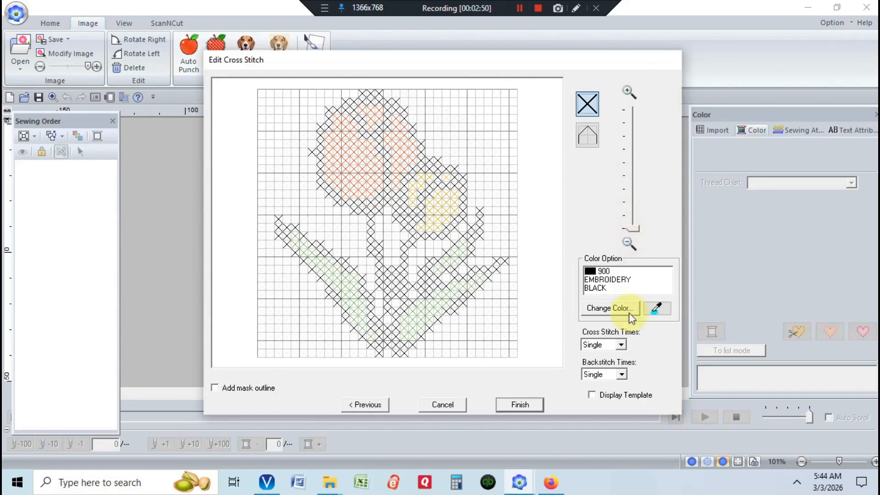
left_click(586, 114)
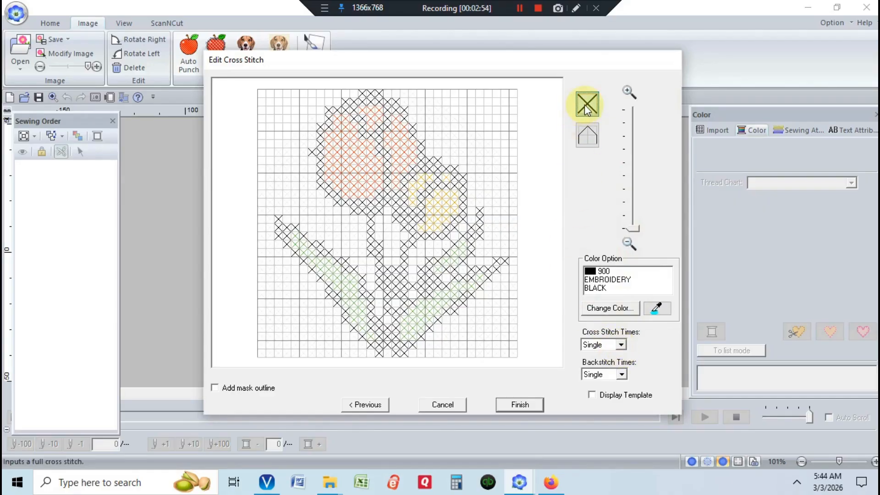
left_click(591, 137)
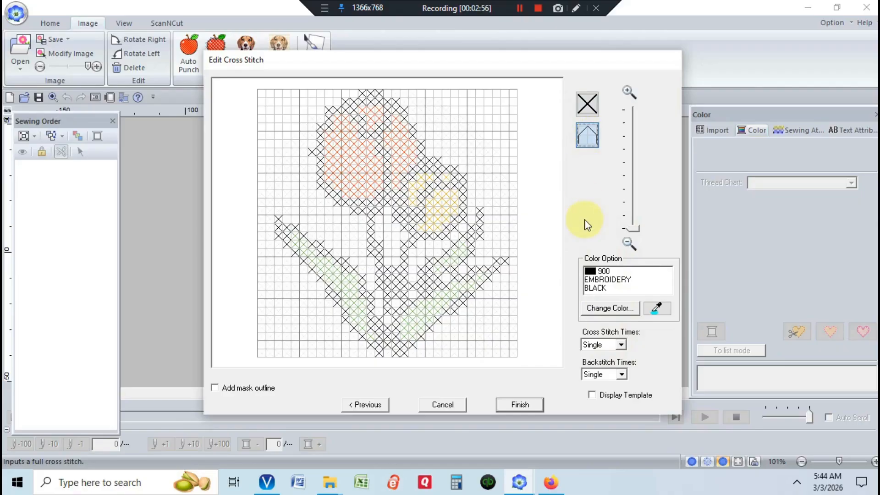
left_click(588, 103)
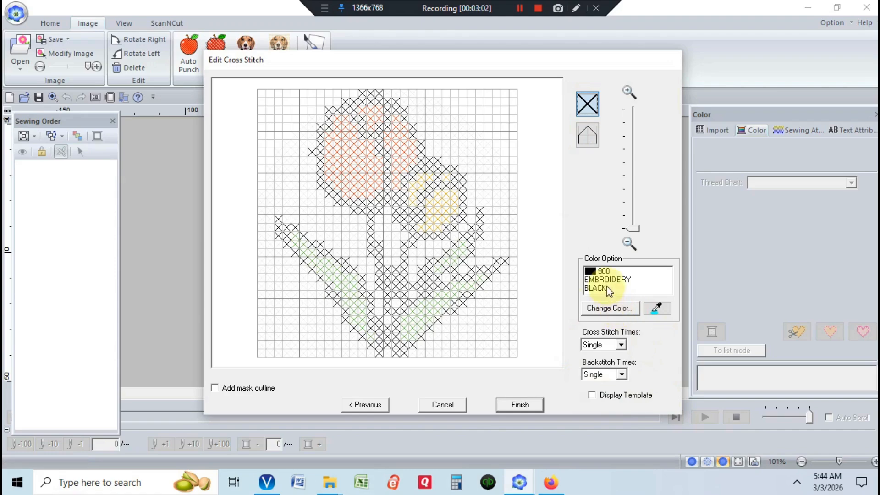
left_click(624, 311)
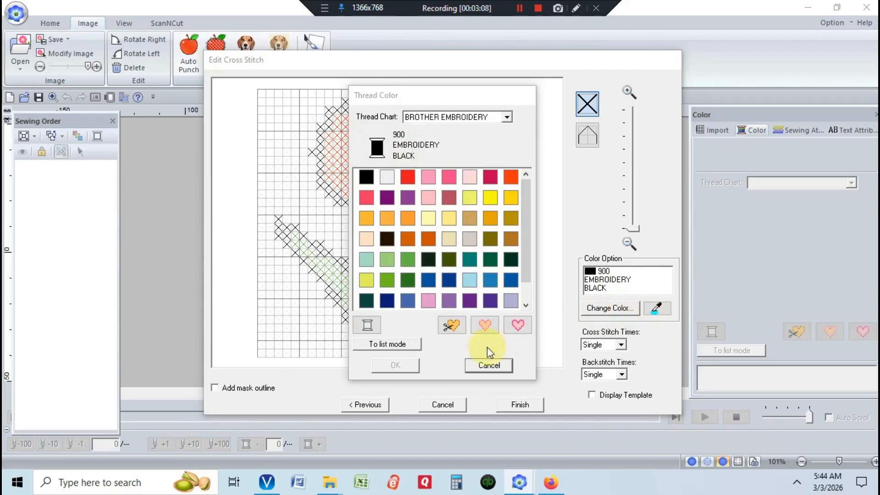
left_click(500, 365)
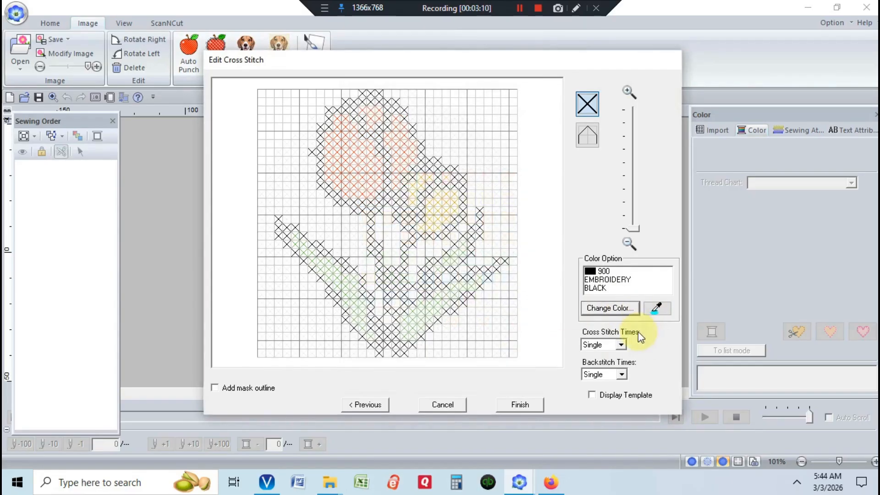
left_click(655, 309)
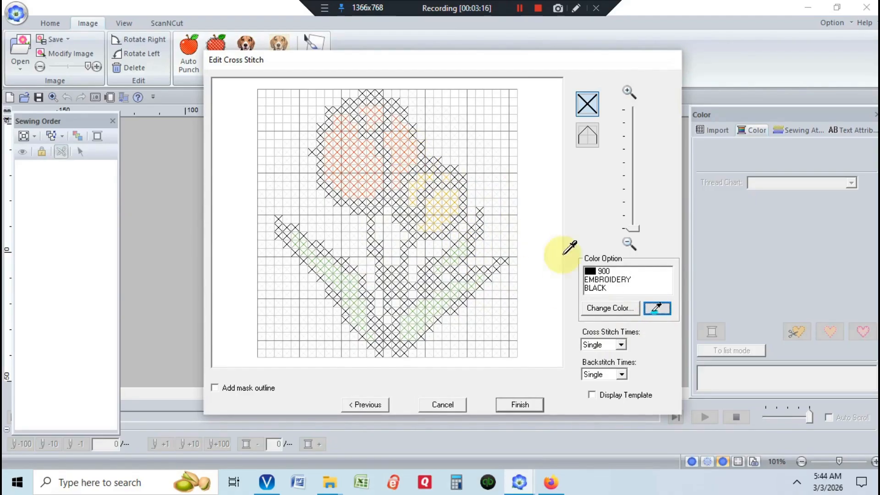
left_click(615, 308)
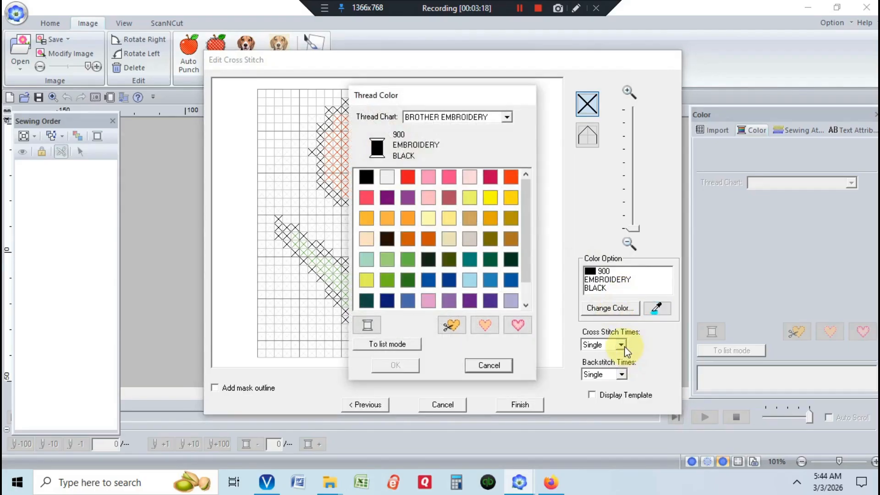
left_click(489, 365)
- Set the cross stitch times to Triple and the backstitch times to Single
left_click(622, 346)
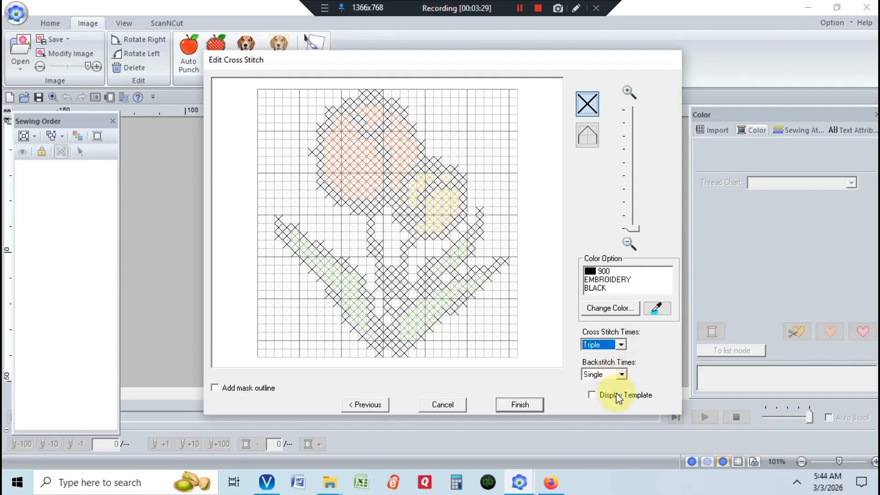
left_click(623, 375)
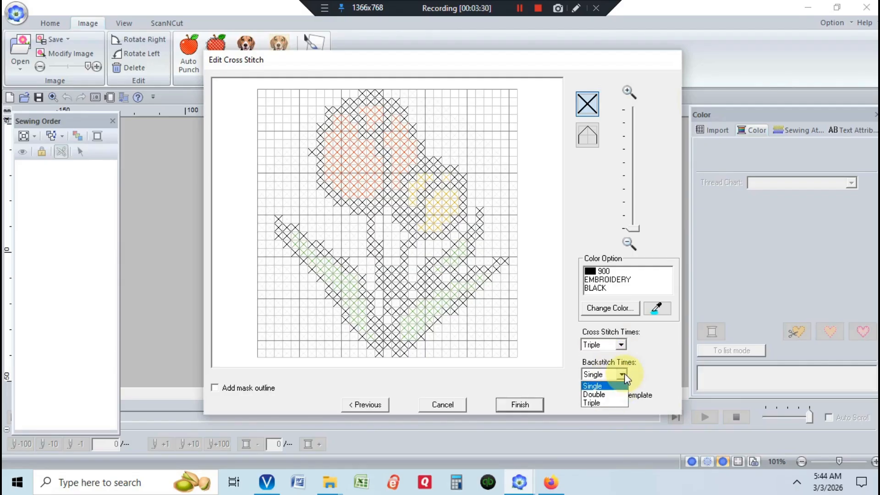
left_click(596, 386)
- Turn on the template display and the mask outline, then finish the cross stitch wizard
left_click(592, 395)
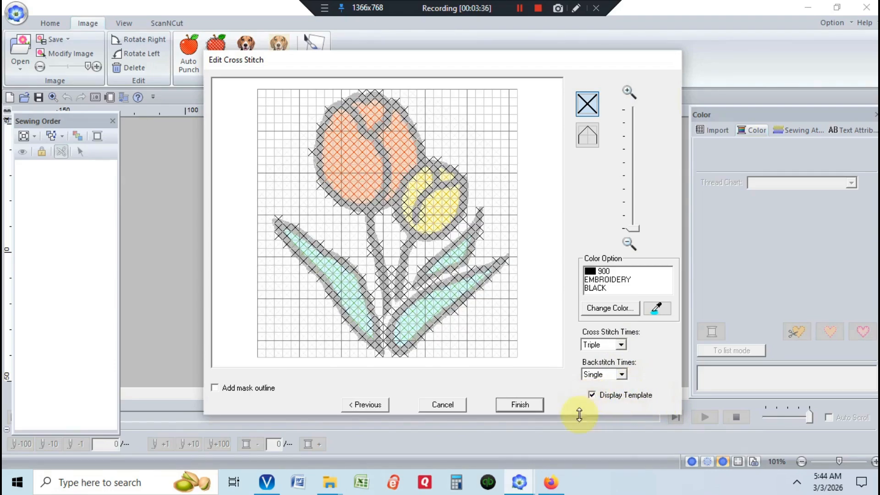
left_click(215, 387)
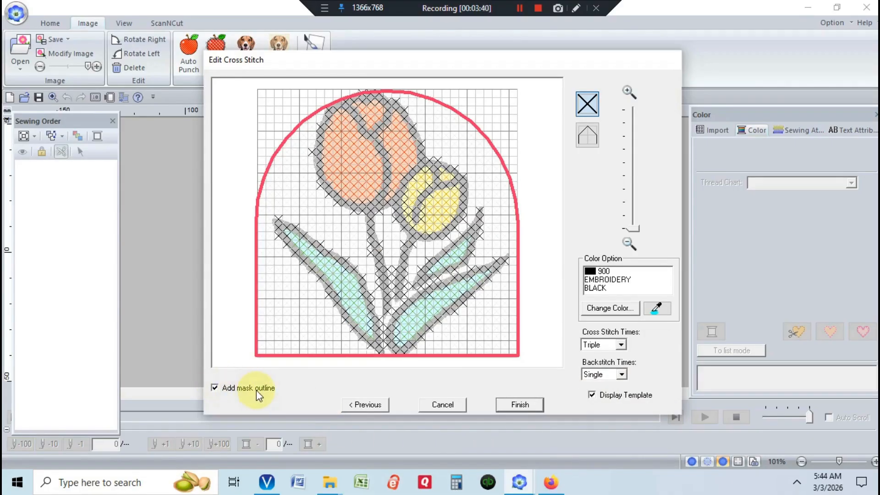
left_click(531, 406)
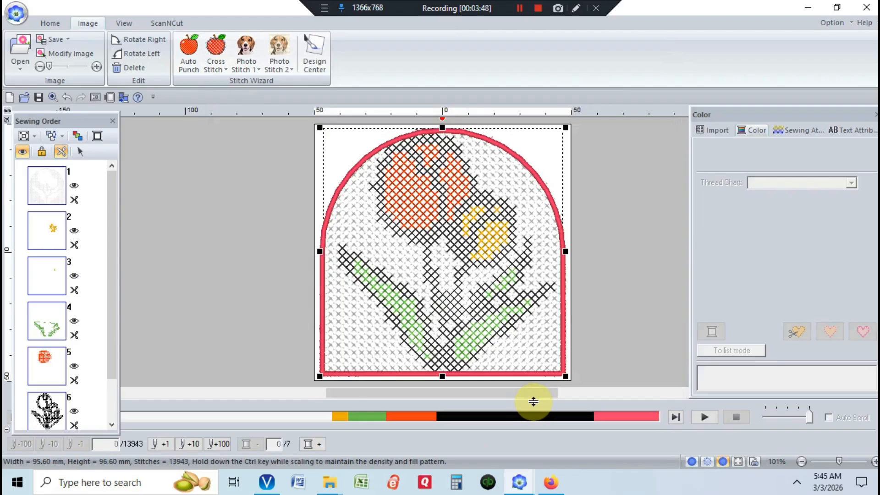
left_click(47, 27)
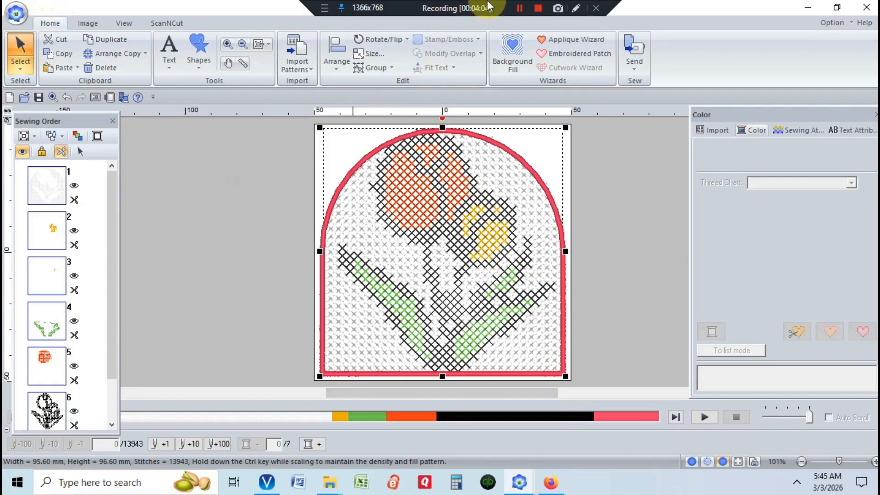
left_click(532, 10)
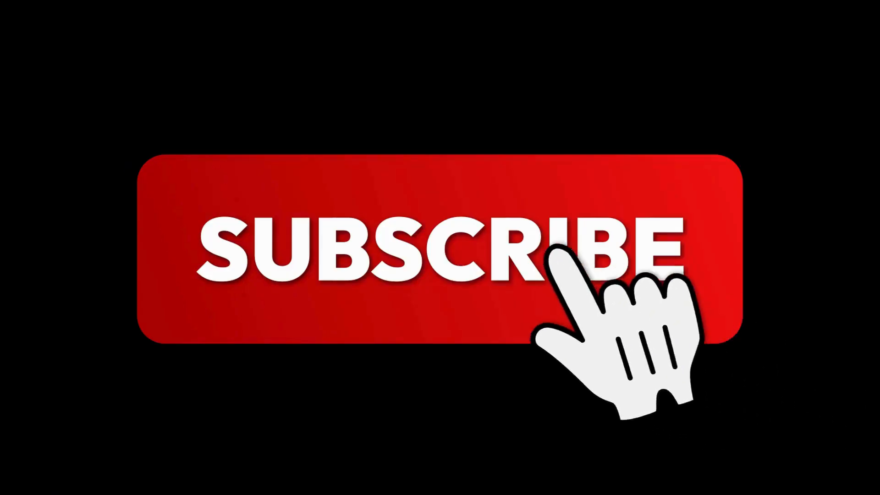